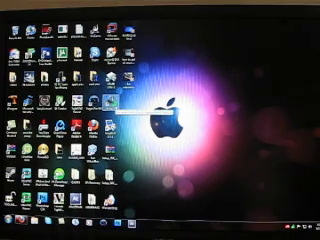
Launch WinSCP from the desktop shortcut and bring up its Login dialog
double_click(108, 108)
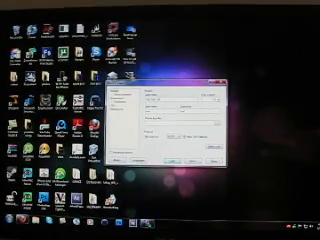
key(Return)
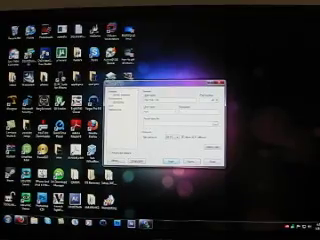
Log in to the iPod over SSH from the Login dialog
click(171, 160)
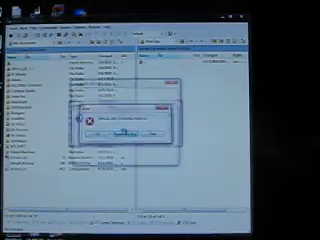
Dismiss the command-failed error to reconnect to the iPod
click(124, 132)
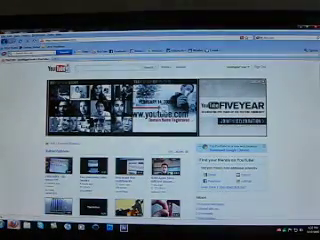
scroll(287, 140, down, 5)
scroll(287, 147, up, 5)
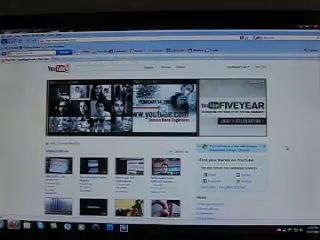